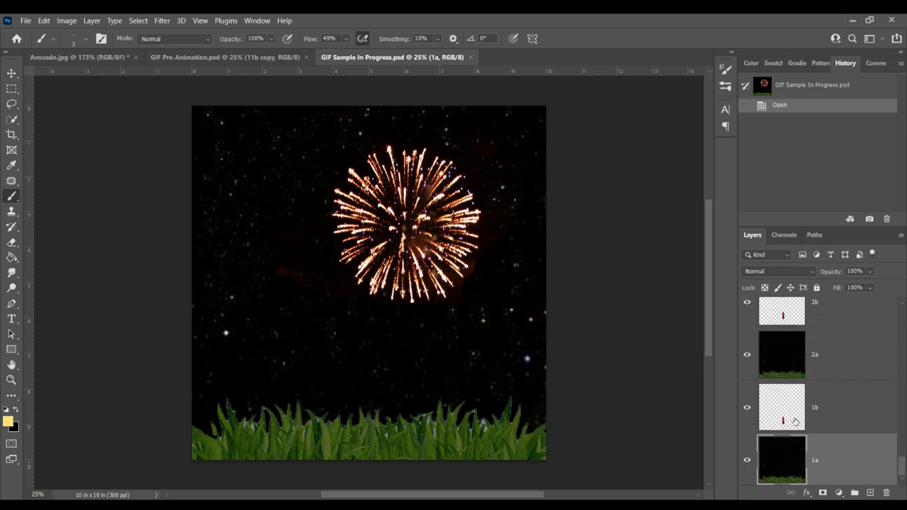
- Save a history snapshot of the document, and merge layers 1a and 1b into one layer
left_click_drag(902, 465, 905, 306)
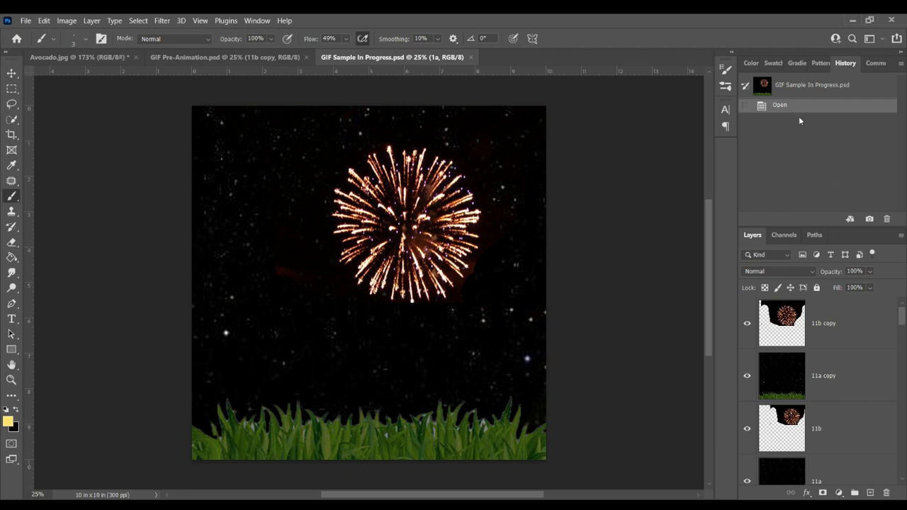
left_click(870, 219)
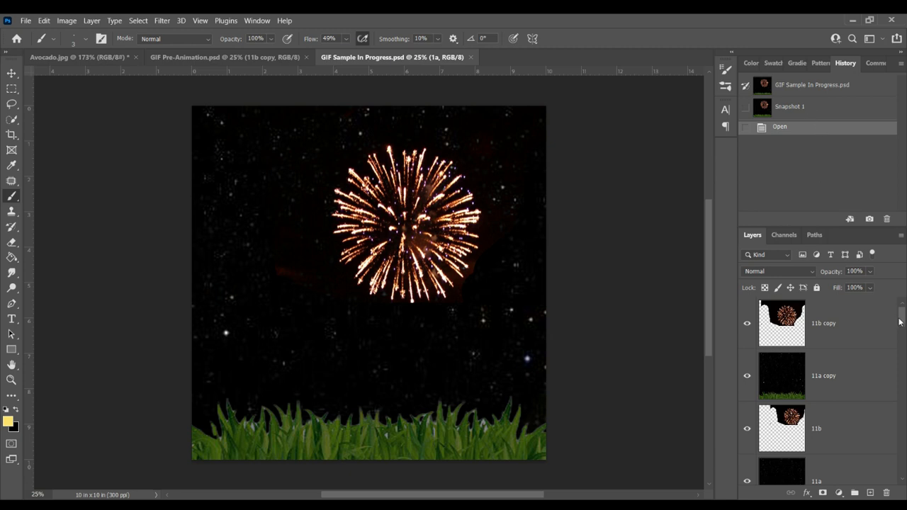
left_click_drag(901, 317, 904, 473)
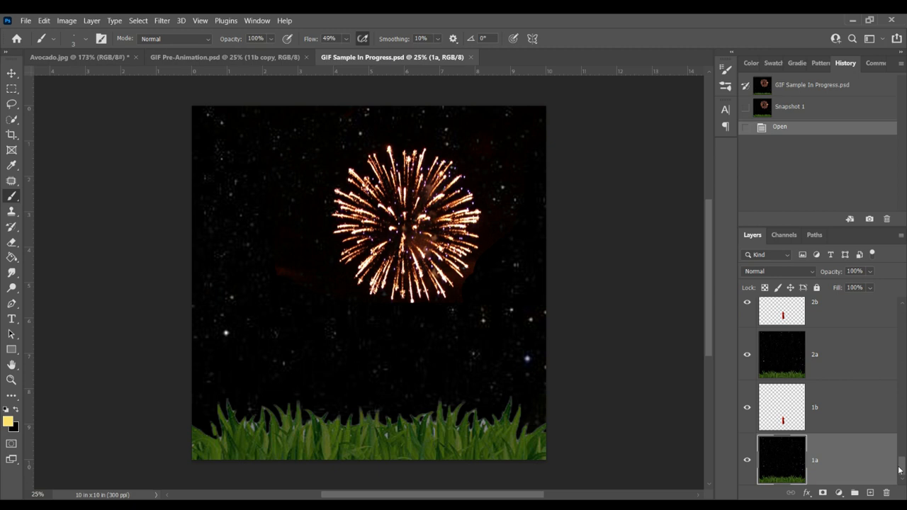
left_click_drag(902, 469, 903, 469)
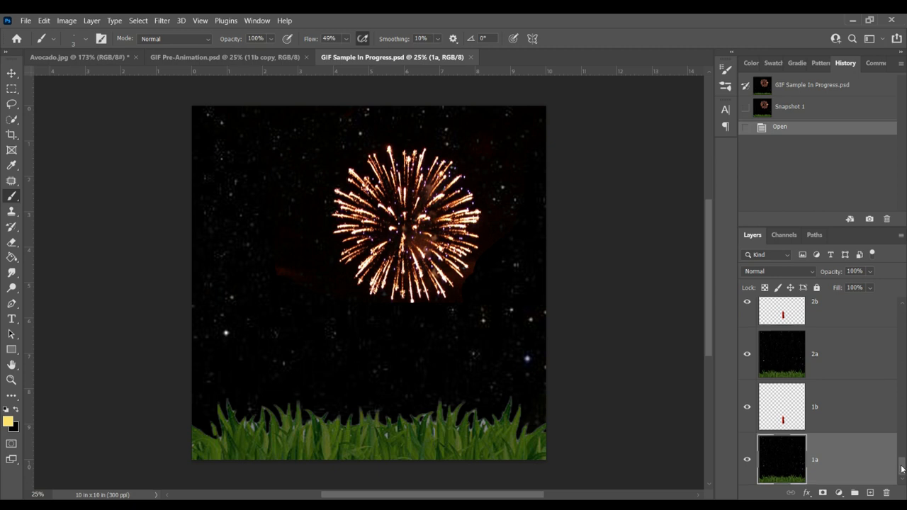
left_click(826, 421, "shift")
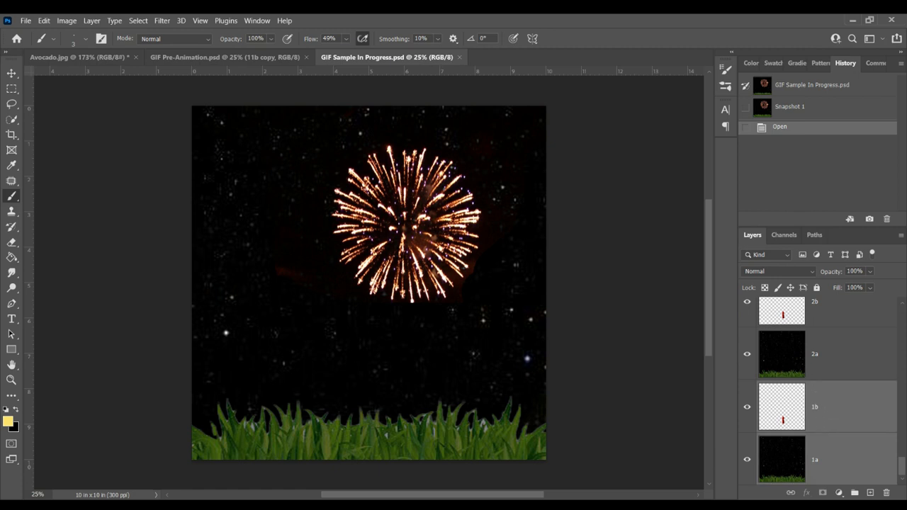
key("ctrl+e")
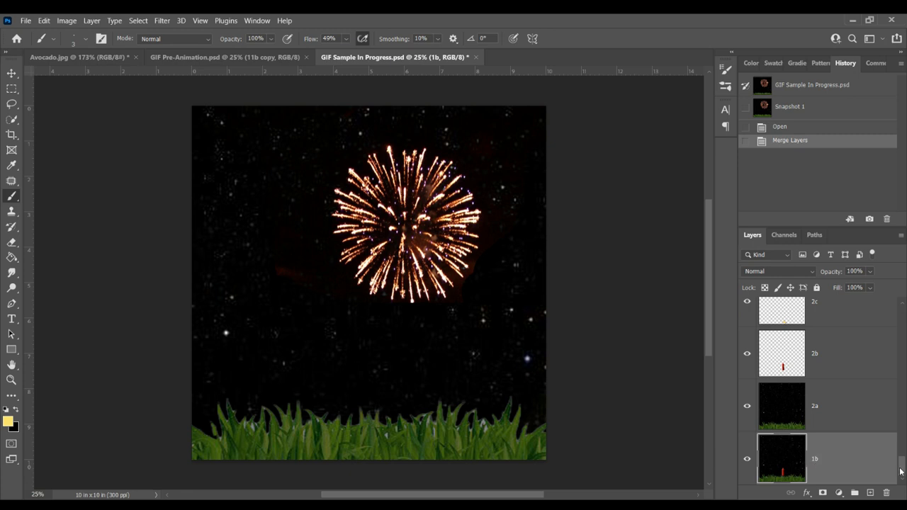
- Merge layers 2a, 2b and 2c into a single frame layer
scroll(901, 471, "up", 1)
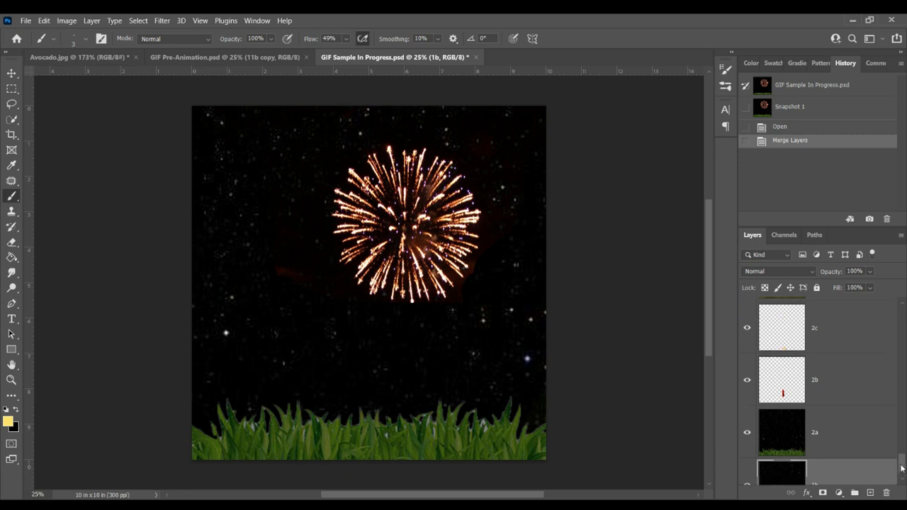
left_click(819, 437)
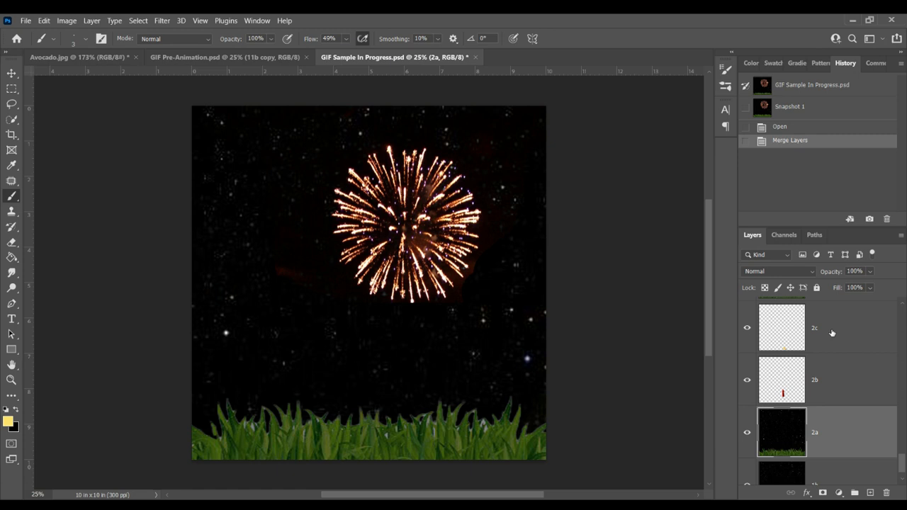
left_click(842, 389, "ctrl")
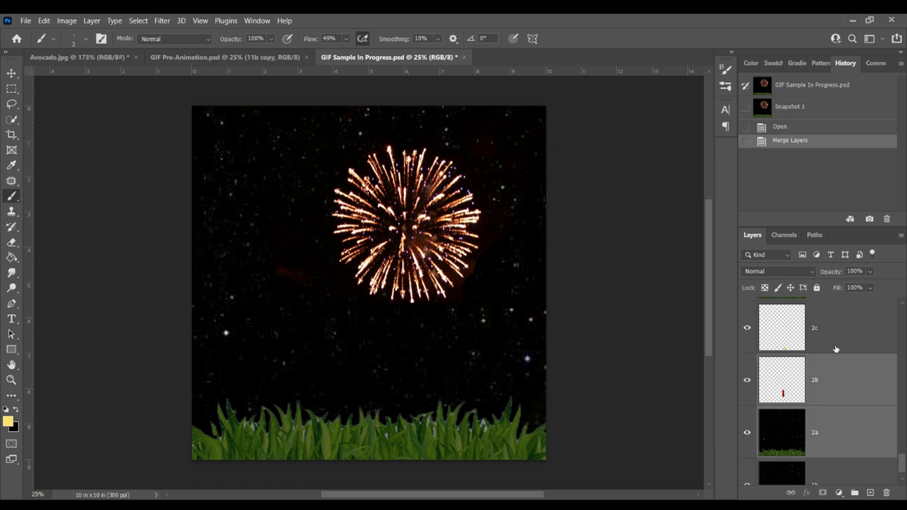
left_click(837, 349, "ctrl")
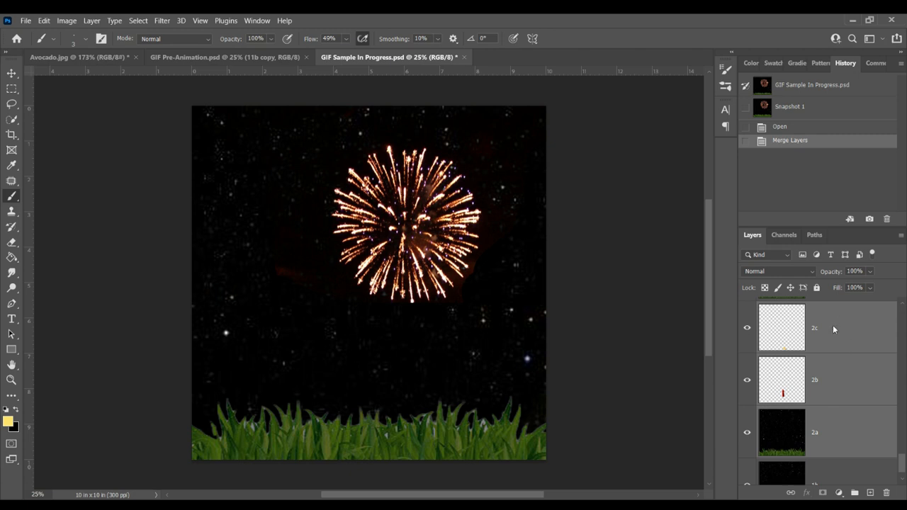
key("ctrl+e")
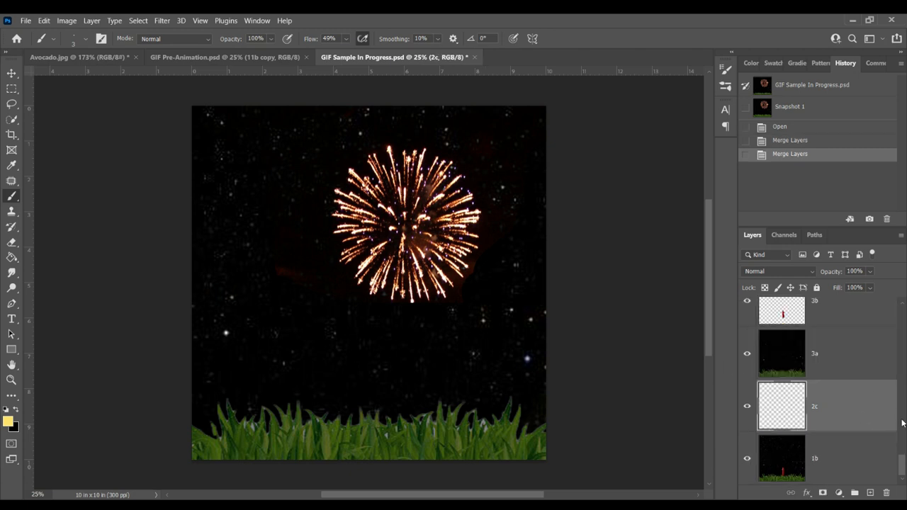
- Merge layers 3a, 3b and 3c into a single frame layer
scroll(815, 397, "up", 3)
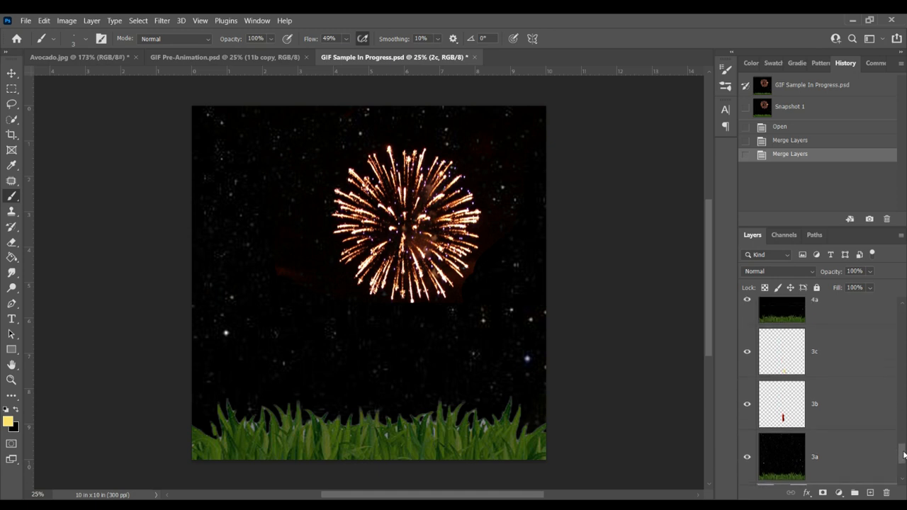
left_click(816, 455)
left_click(839, 357, "shift")
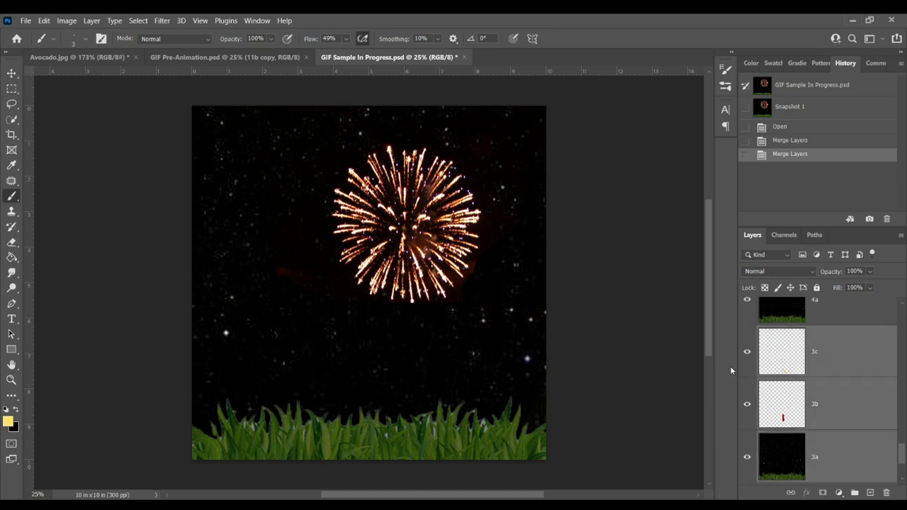
key("ctrl+e")
- Merge layers 4a, 4b and 4c into a single frame layer
left_click(837, 314)
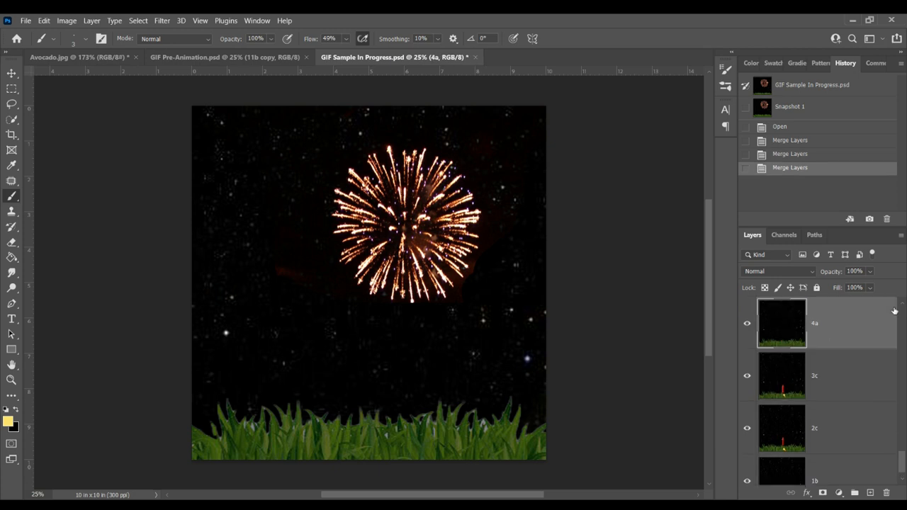
scroll(894, 311, "up", 3)
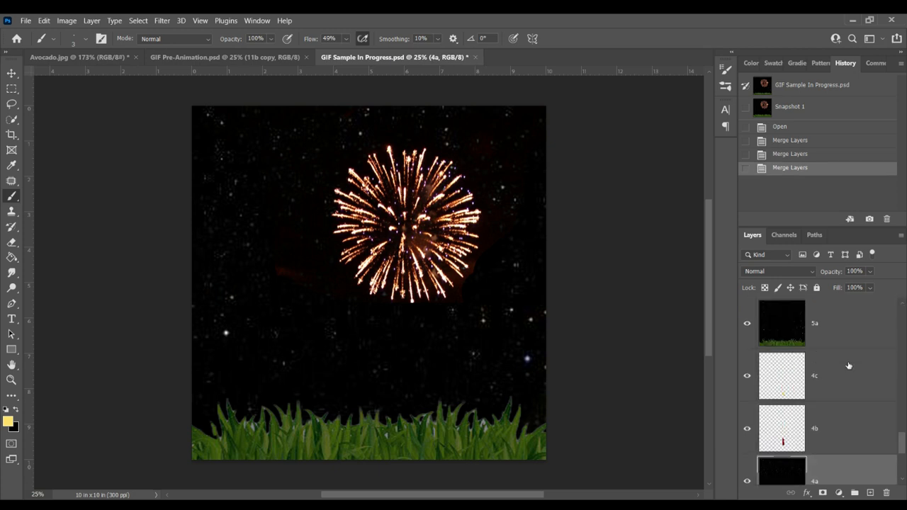
left_click(838, 384, "shift")
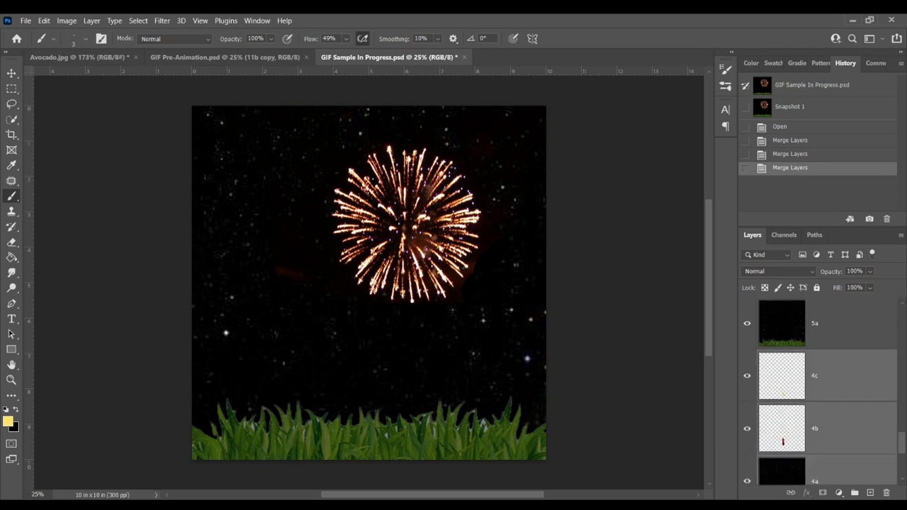
key("ctrl+e")
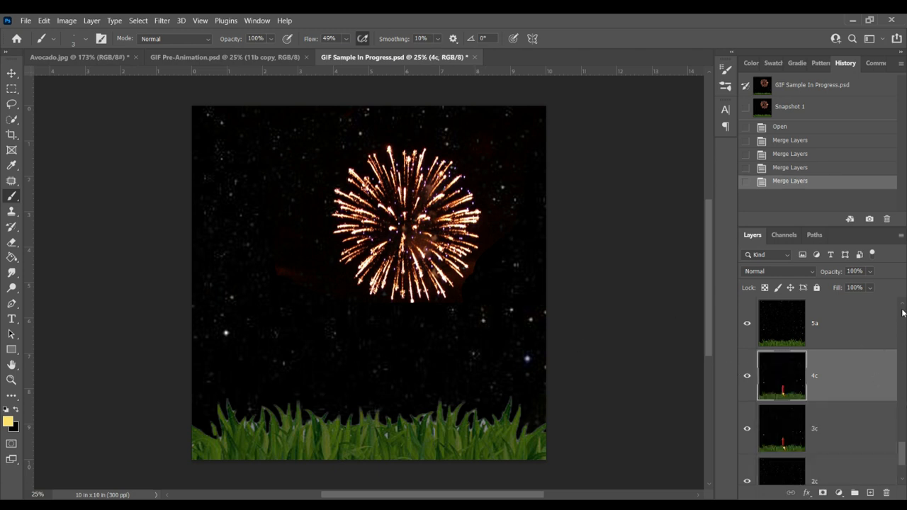
- Merge layers 5a, 5b and 5c into a single frame layer
scroll(903, 312, "up", 1)
key("alt+]")
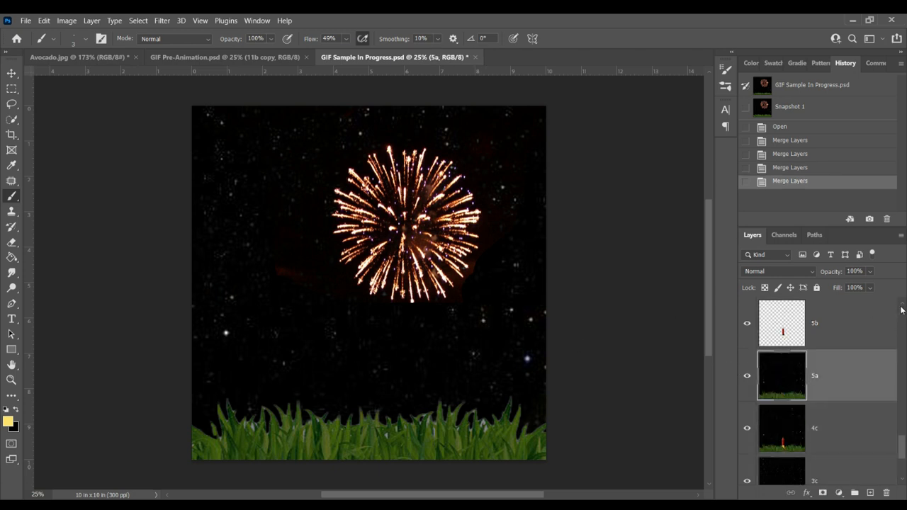
scroll(903, 310, "up", 2)
left_click(831, 391, "shift")
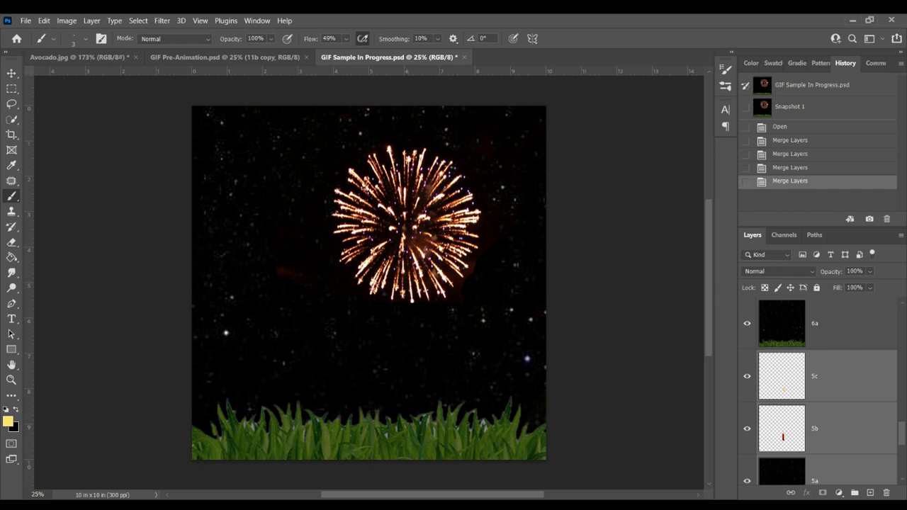
key("ctrl+e")
- Select layers 6a, 6b and 6c together for merging
scroll(905, 306, "up", 2)
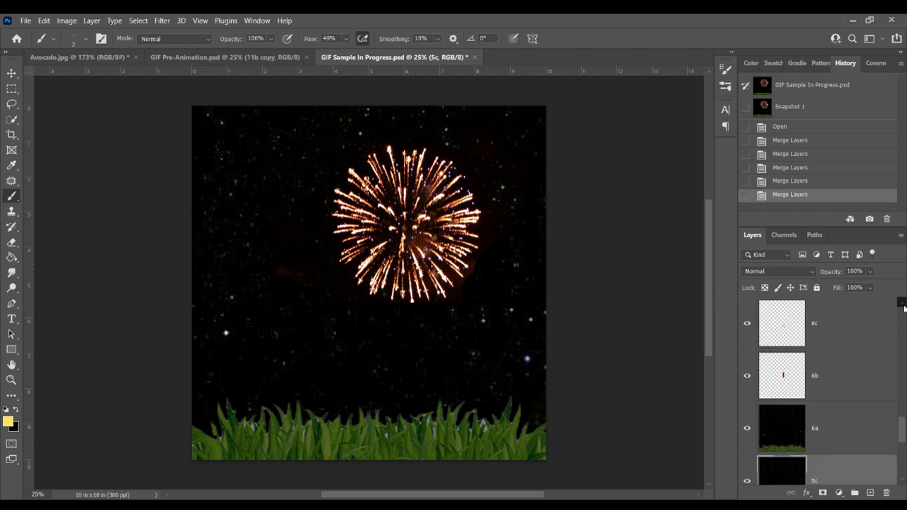
left_click(847, 433)
left_click(839, 333, "shift")
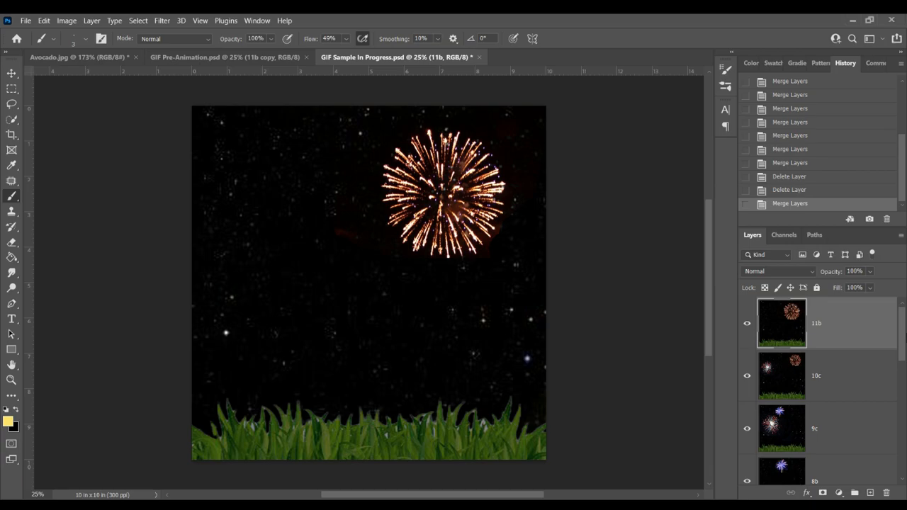
- Create a frame animation in the Timeline and make its frames from the merged layers
scroll(880, 452, "down", 10)
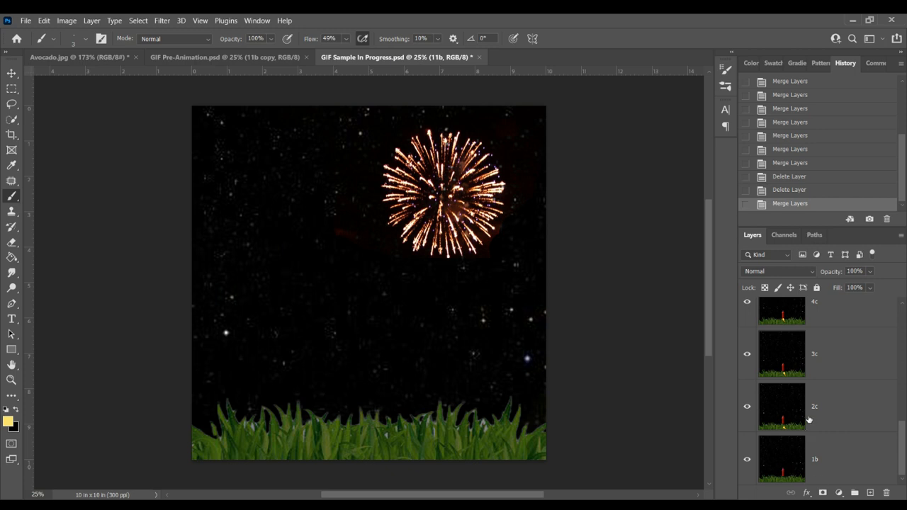
left_click_drag(905, 455, 905, 445)
scroll(783, 453, "up", 3)
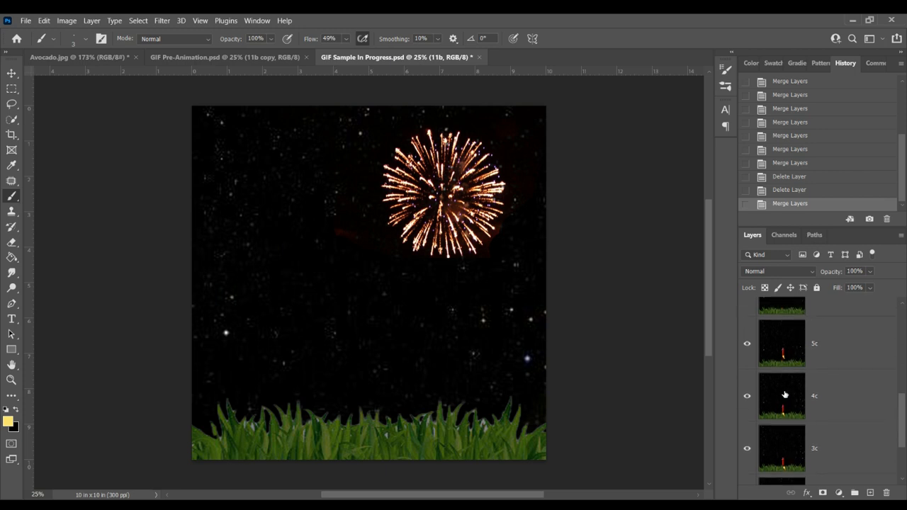
left_click_drag(905, 417, 902, 308)
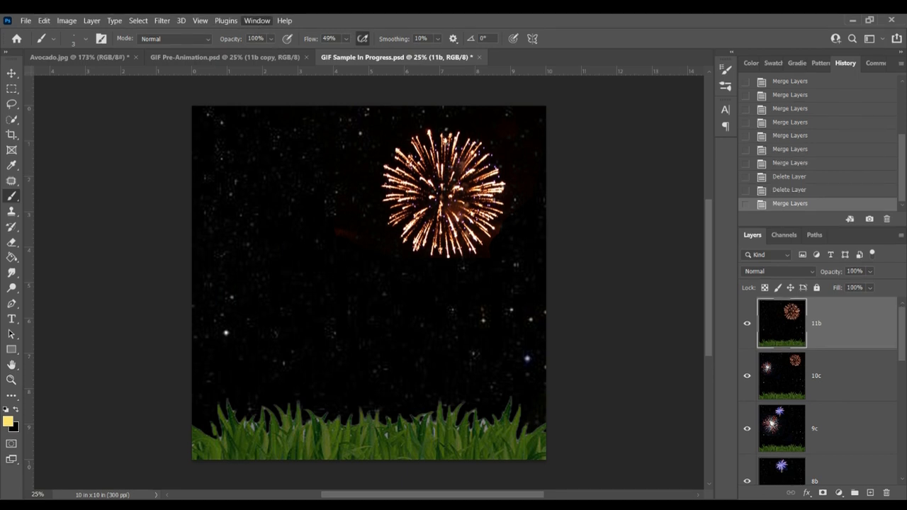
left_click(256, 20)
left_click(324, 407)
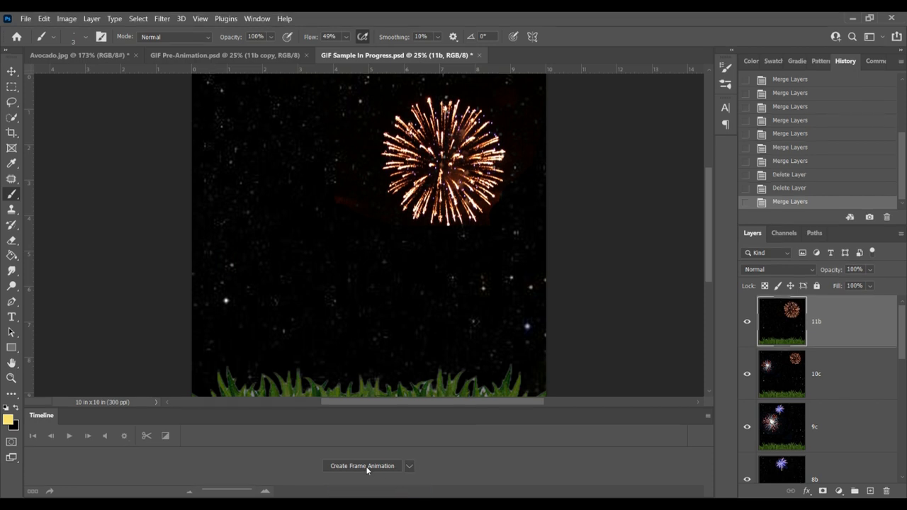
left_click(366, 466)
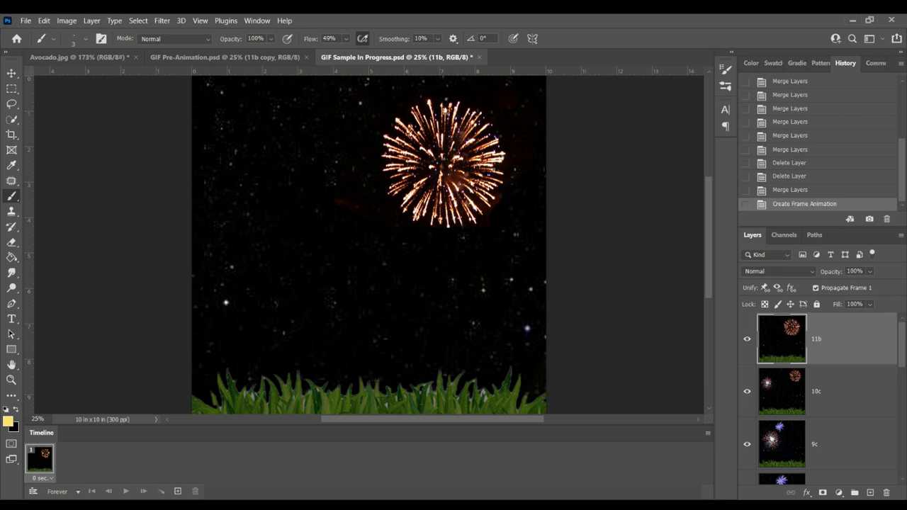
left_click(772, 320)
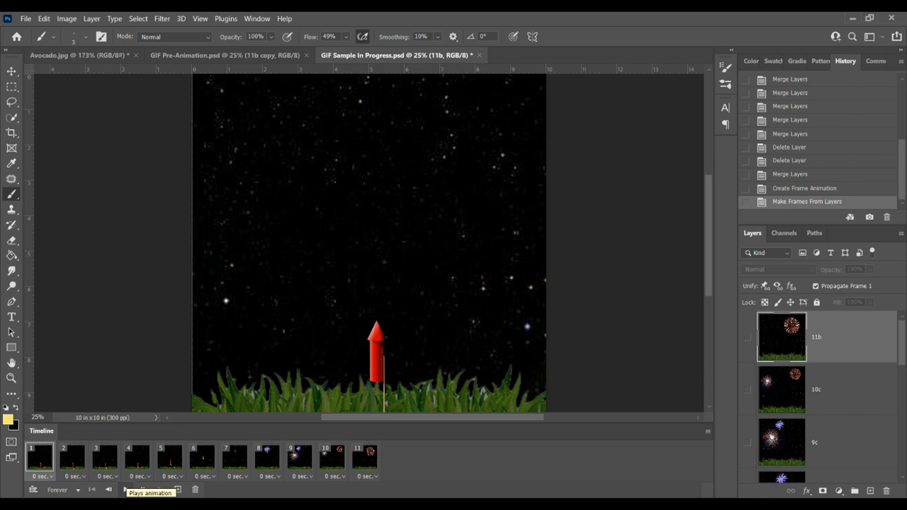
- Play the frame animation as a preview and stop it
left_click(125, 490)
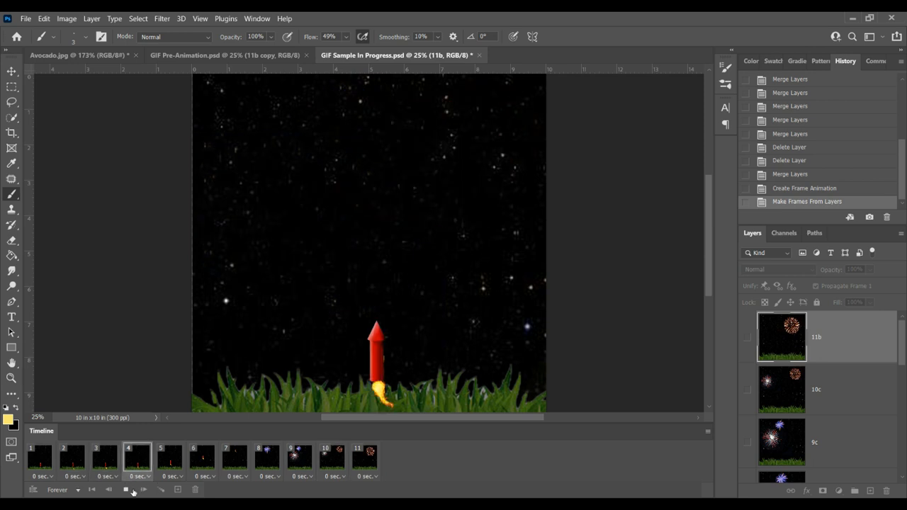
left_click(126, 490)
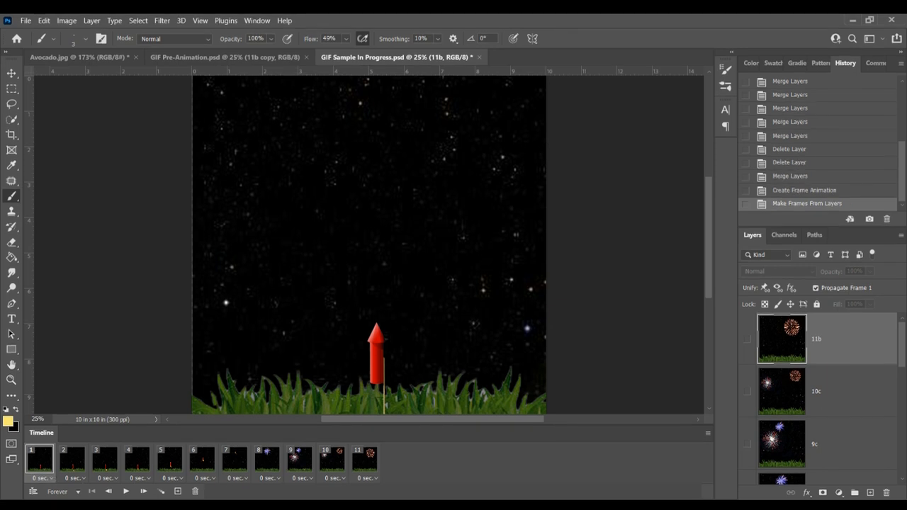
- Set the delay of frames 1 through 4 in the animation to 0.2 seconds each
left_click(46, 385)
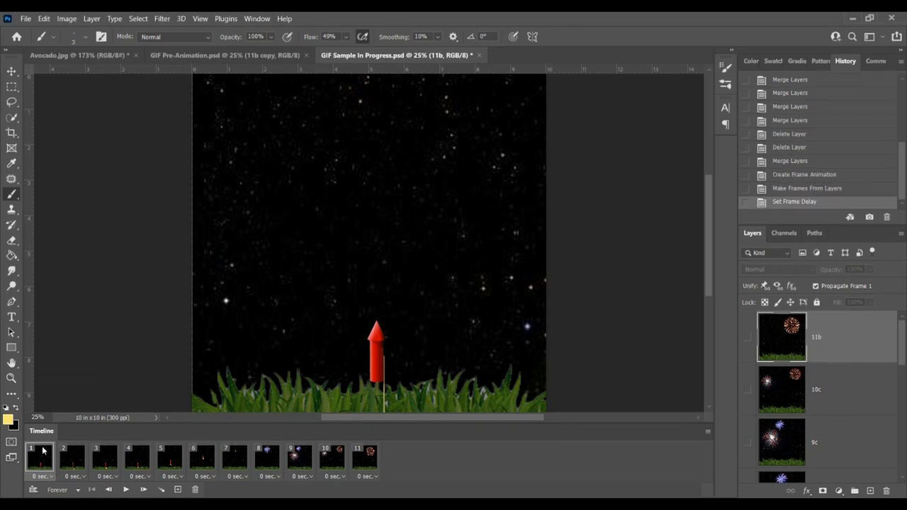
left_click(82, 480)
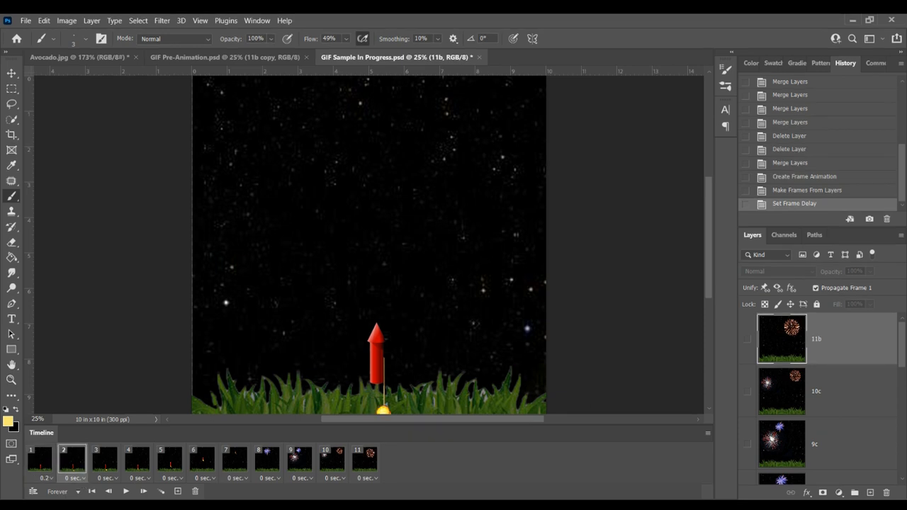
left_click(79, 392)
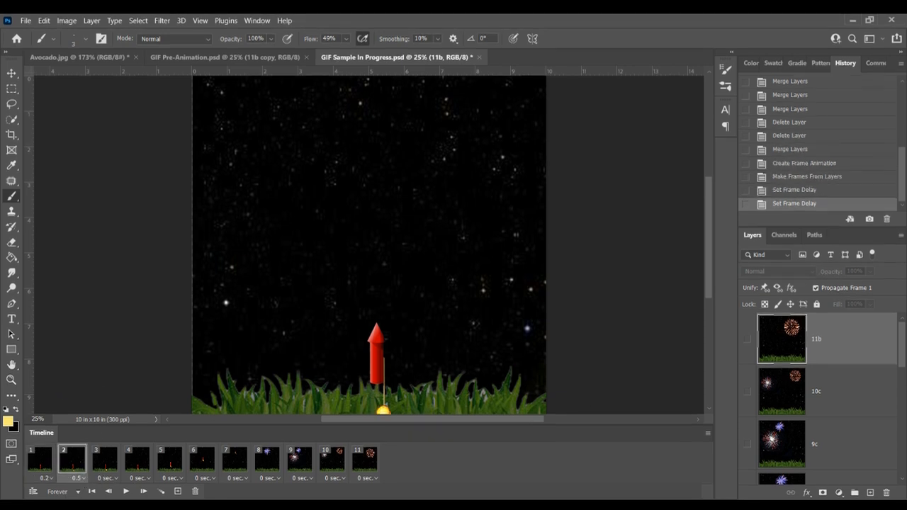
left_click(87, 386)
left_click(114, 481)
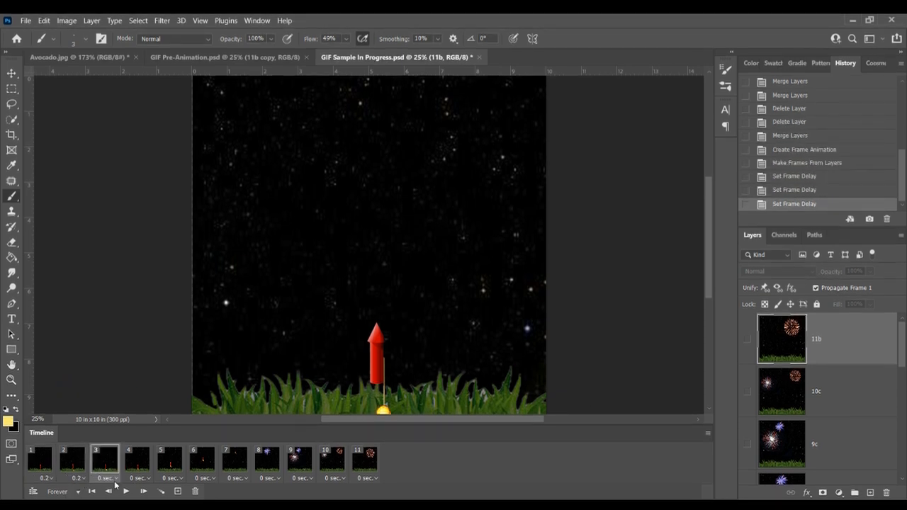
left_click(131, 387)
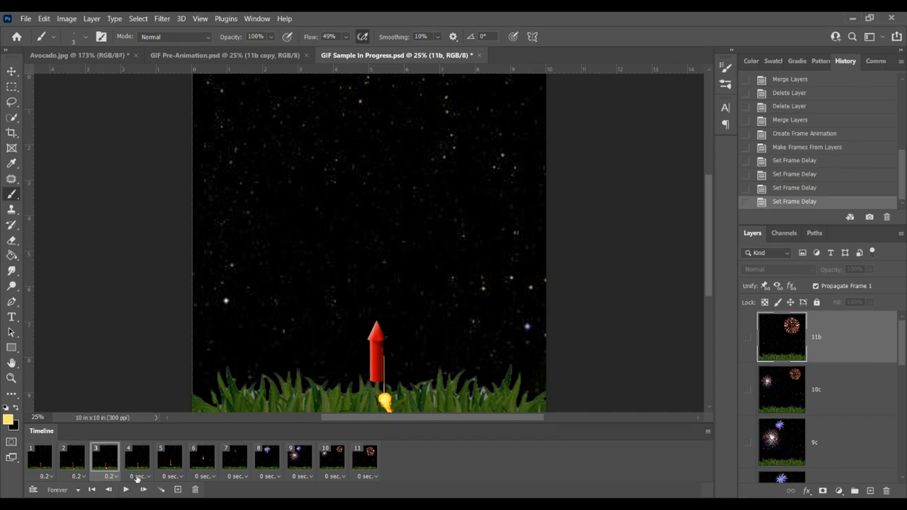
left_click(145, 471)
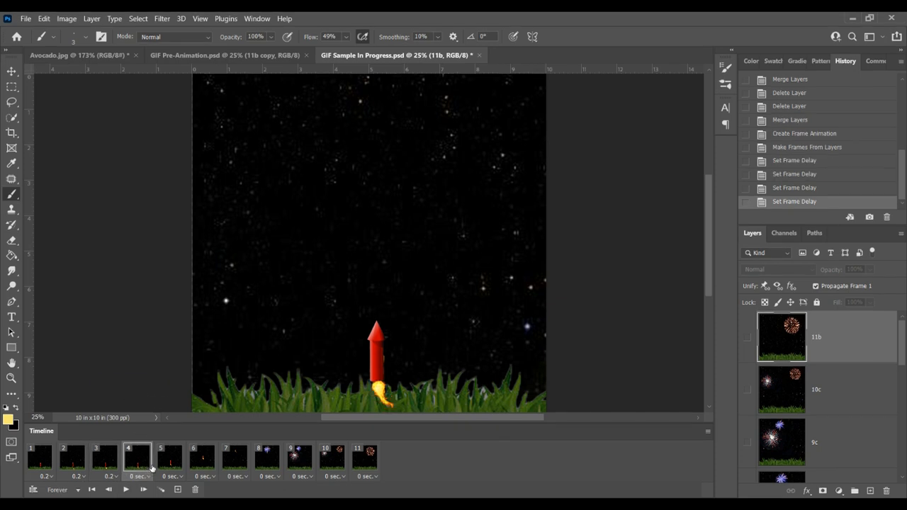
left_click(162, 385)
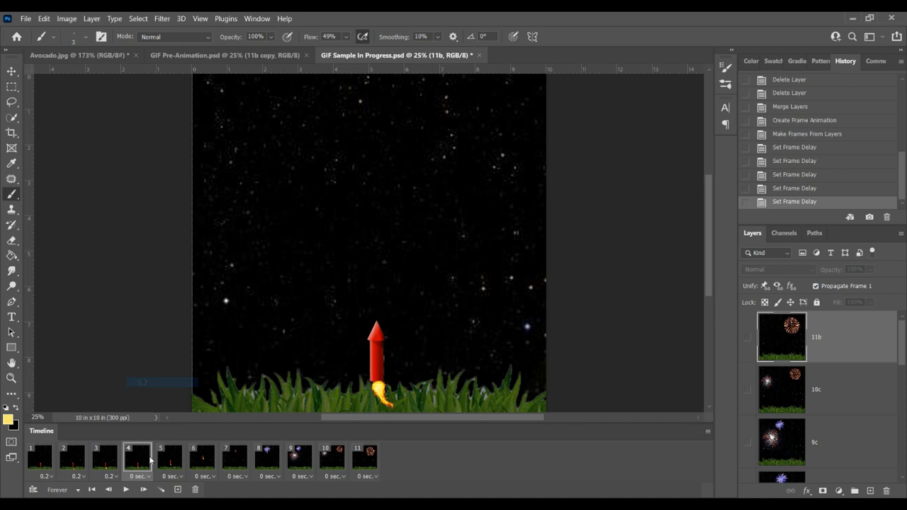
- Set the delay of frames 5, 6 and 7 to 0.2 seconds each
left_click(180, 480)
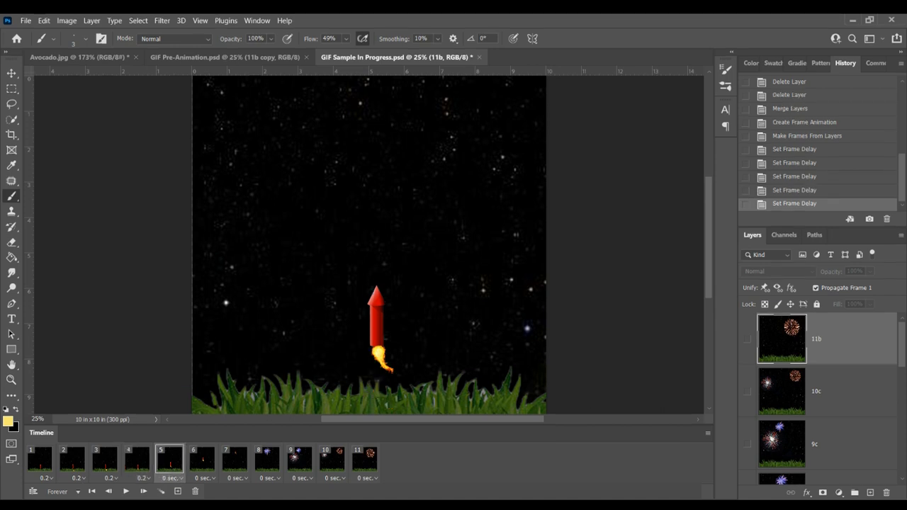
left_click(171, 479)
left_click(192, 381)
left_click(205, 478)
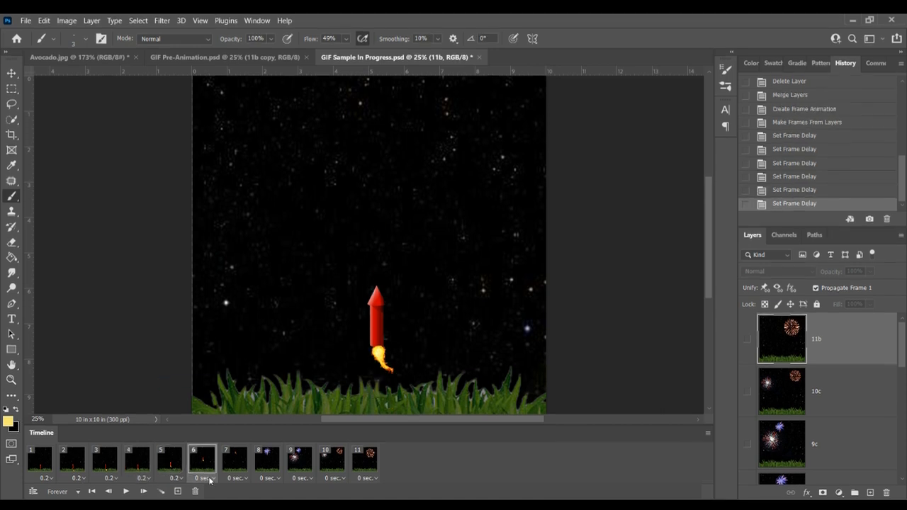
left_click(206, 478)
left_click(202, 383)
left_click(241, 480)
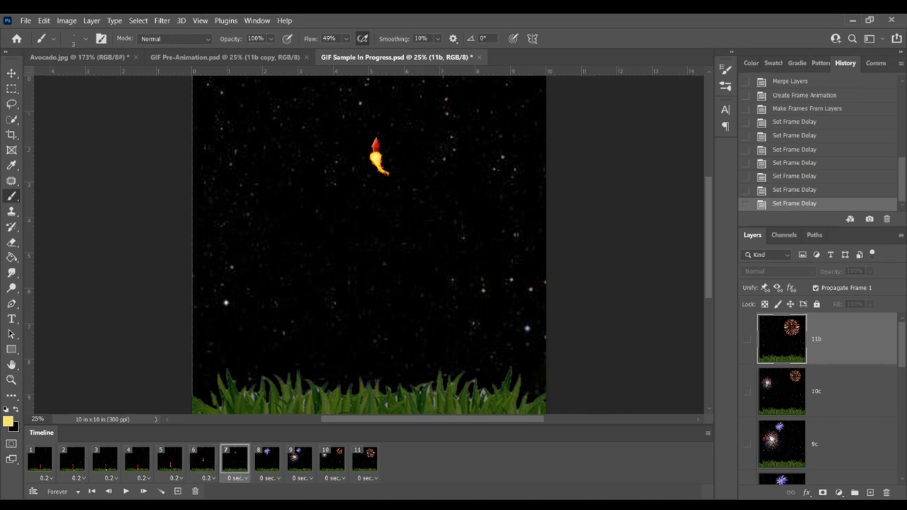
left_click(237, 479)
left_click(237, 382)
- Set the delay of frames 8 through 11 to 0.2 seconds each, and play the animation as a preview
left_click(273, 478)
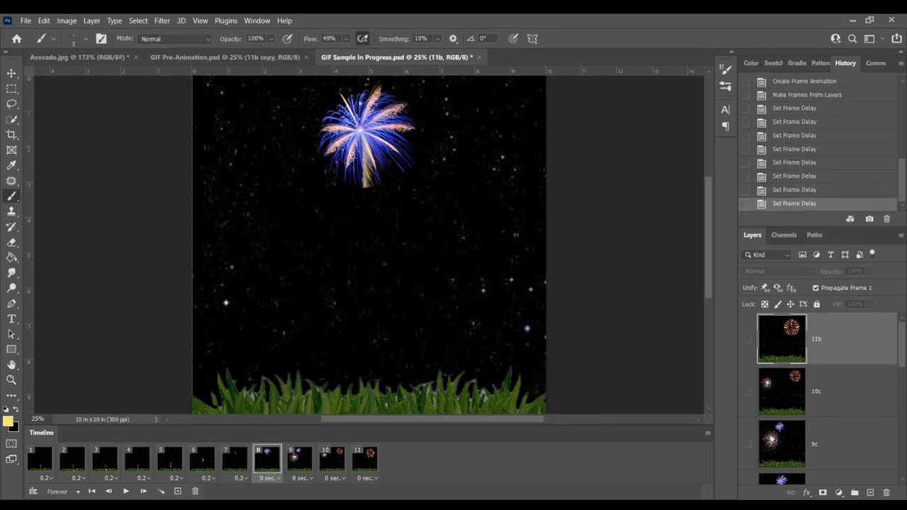
left_click(269, 478)
left_click(280, 383)
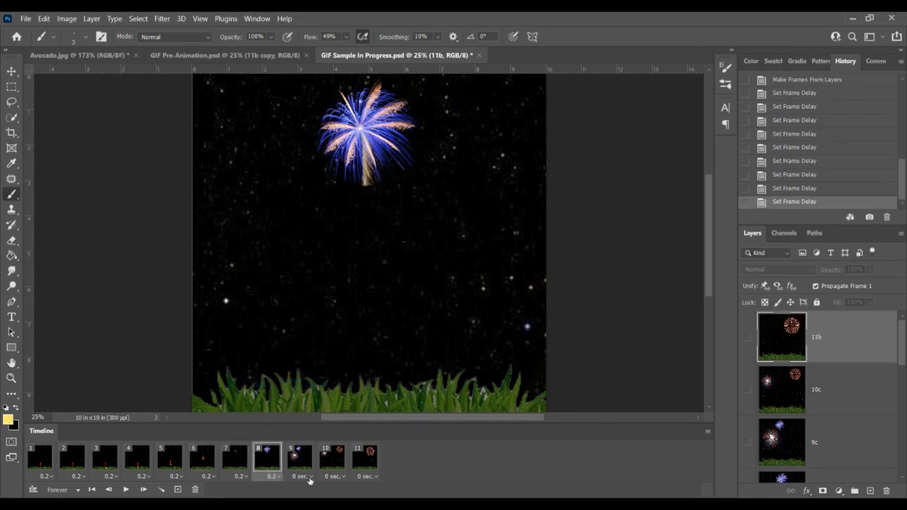
left_click(303, 479)
left_click(304, 479)
left_click(301, 383)
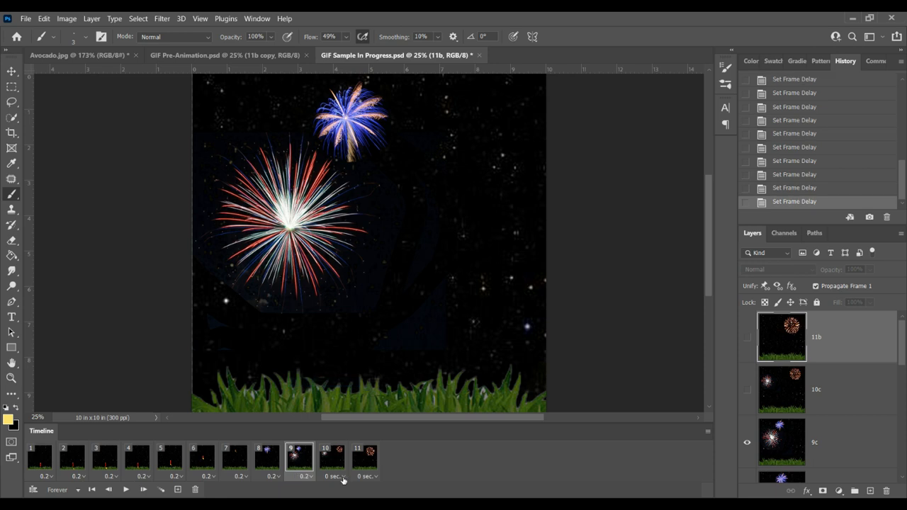
left_click(335, 479)
left_click(336, 383)
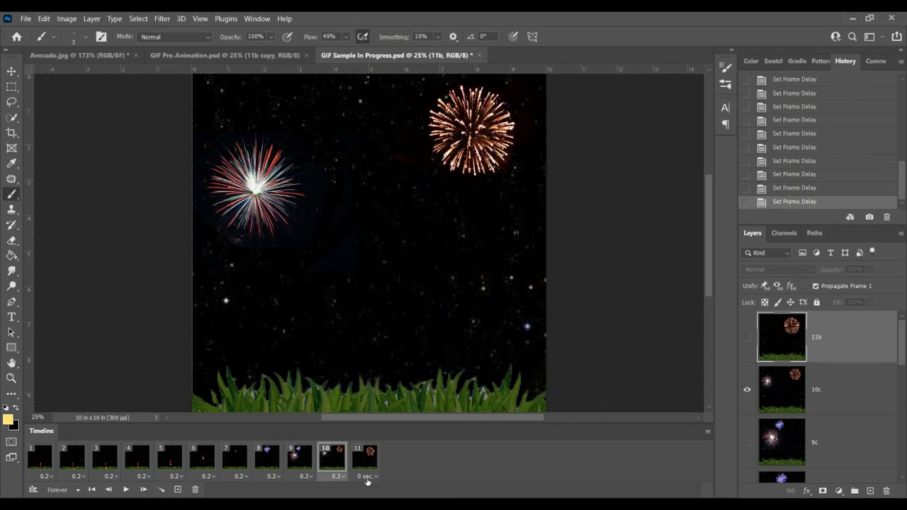
left_click(367, 479)
left_click(370, 479)
left_click(368, 382)
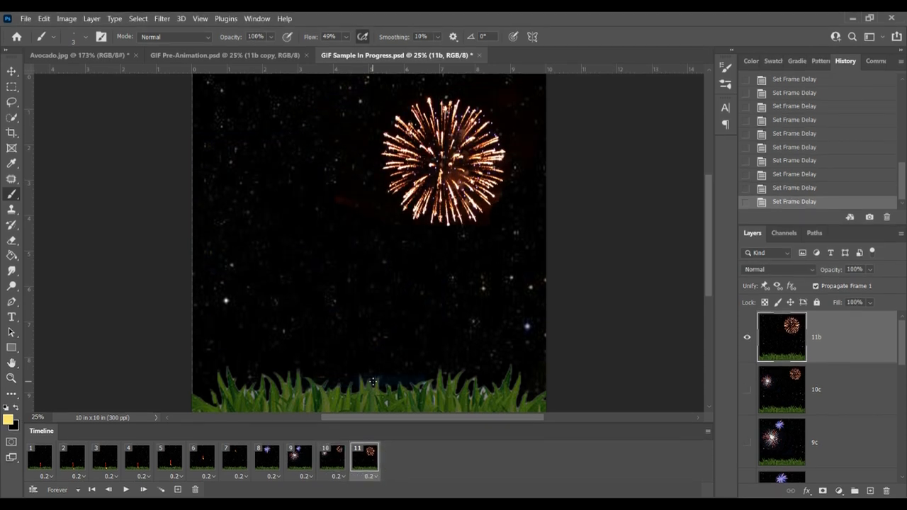
left_click(125, 489)
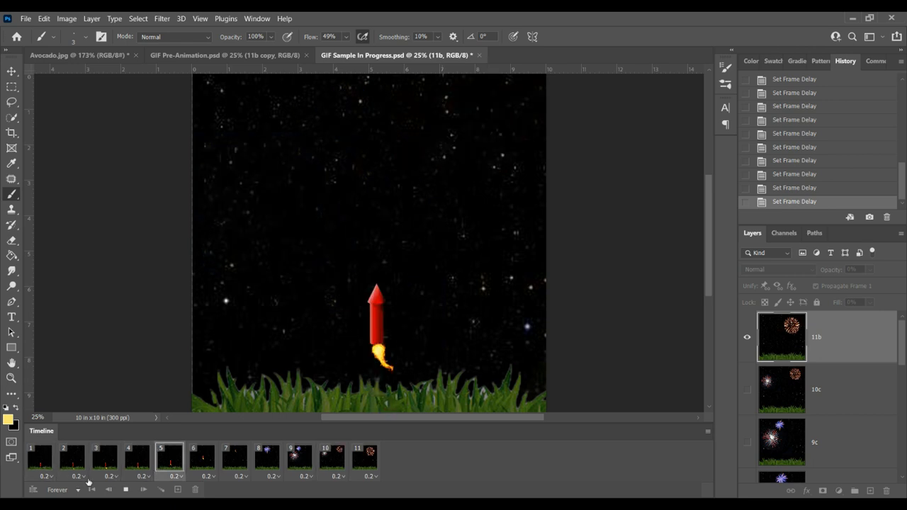
left_click(127, 492)
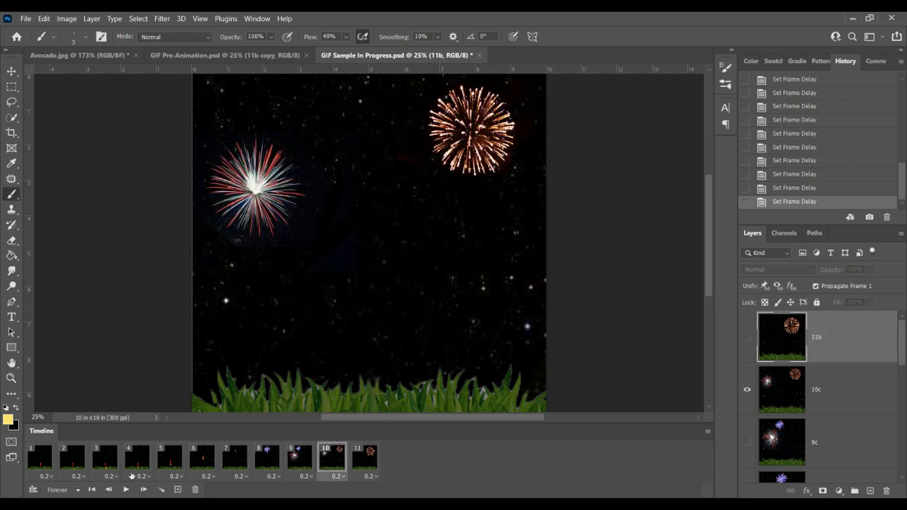
- Set the delay of frames 1, 2 and 3 to 0.1 seconds each
left_click(48, 476)
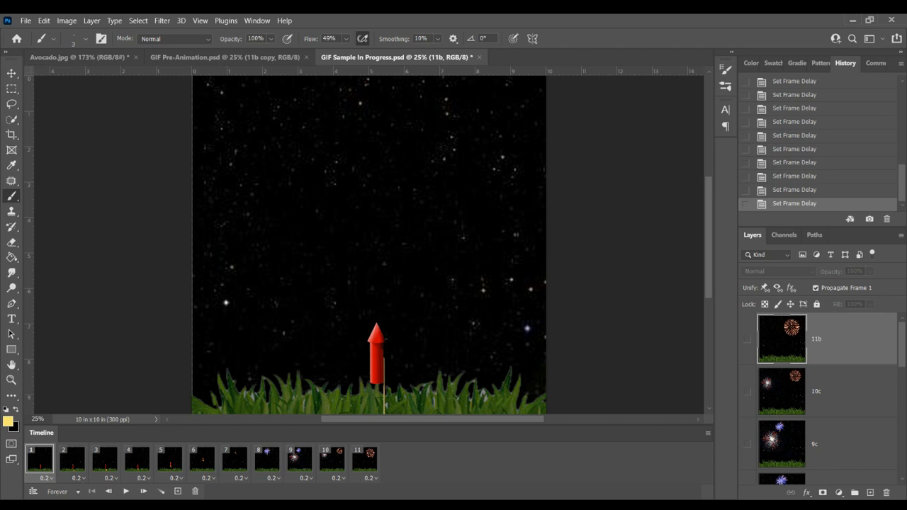
left_click(46, 479)
left_click(64, 375)
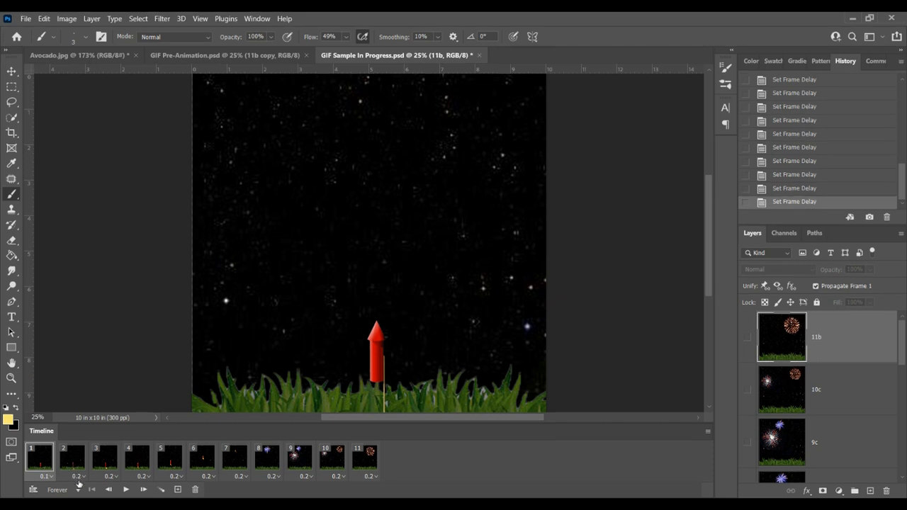
left_click(73, 460)
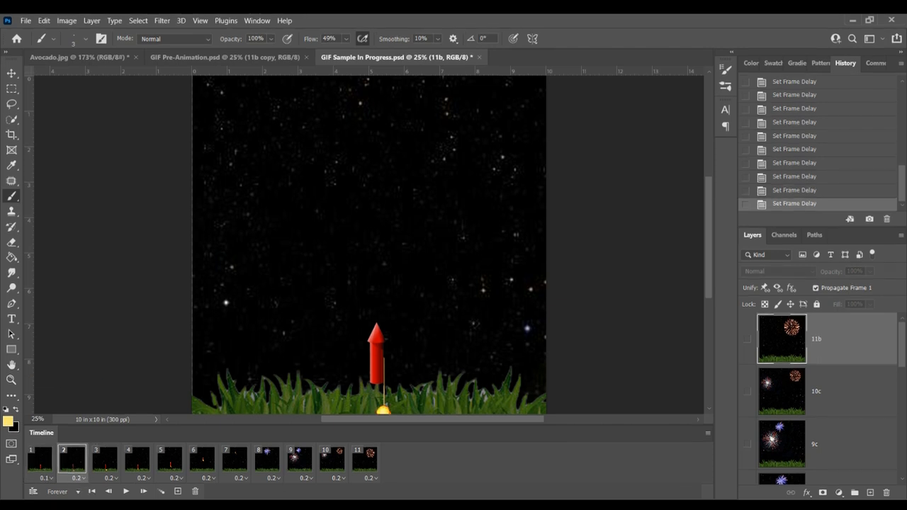
left_click(76, 478)
left_click(67, 373)
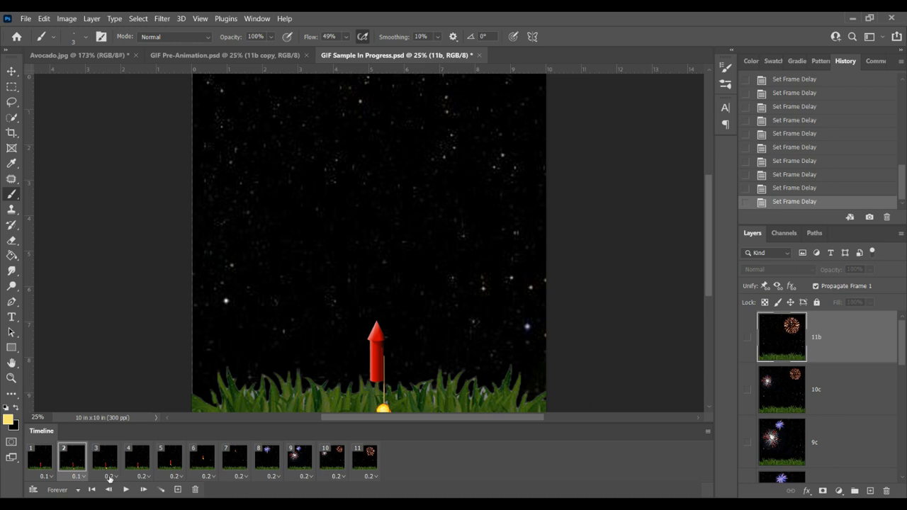
left_click(105, 460)
left_click(109, 478)
left_click(106, 373)
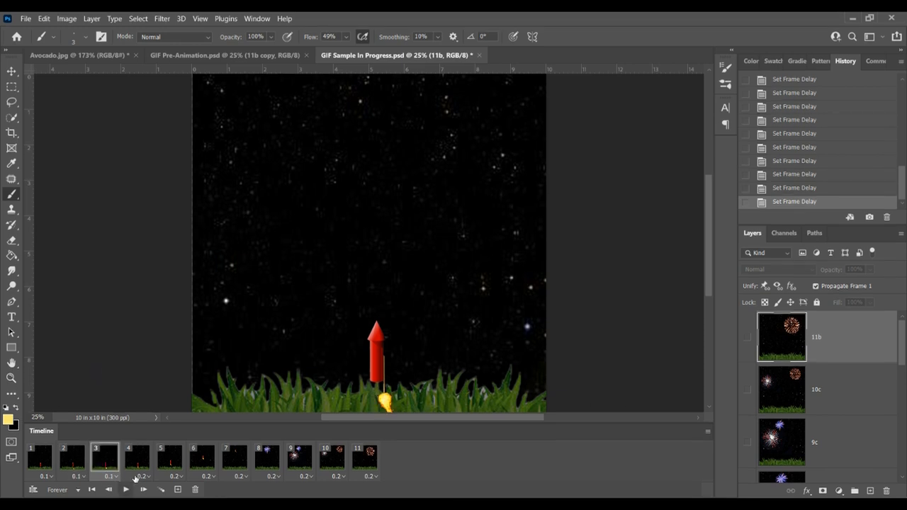
- Set the delay of the rocket launch frames 4, 5 and 6 to 0.1 seconds each
left_click(137, 468)
left_click(136, 373)
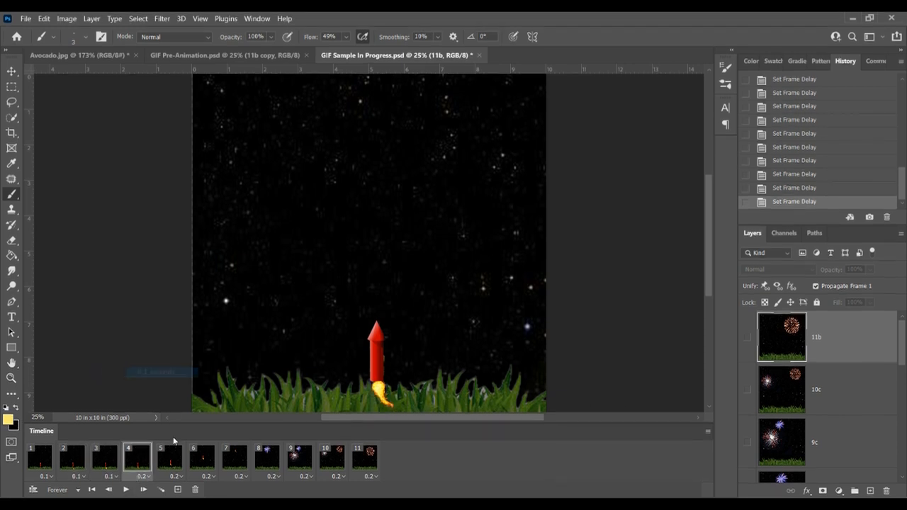
left_click(179, 478)
left_click(170, 373)
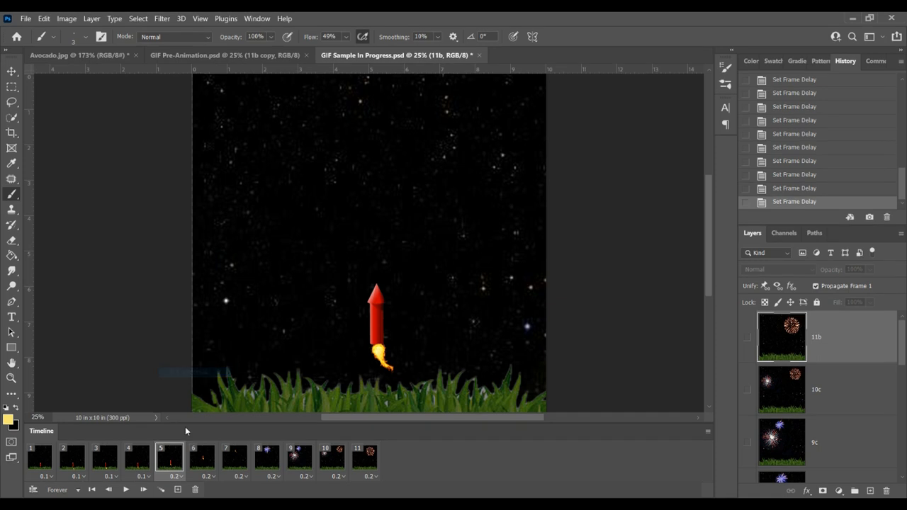
left_click(206, 479)
left_click(207, 478)
left_click(213, 373)
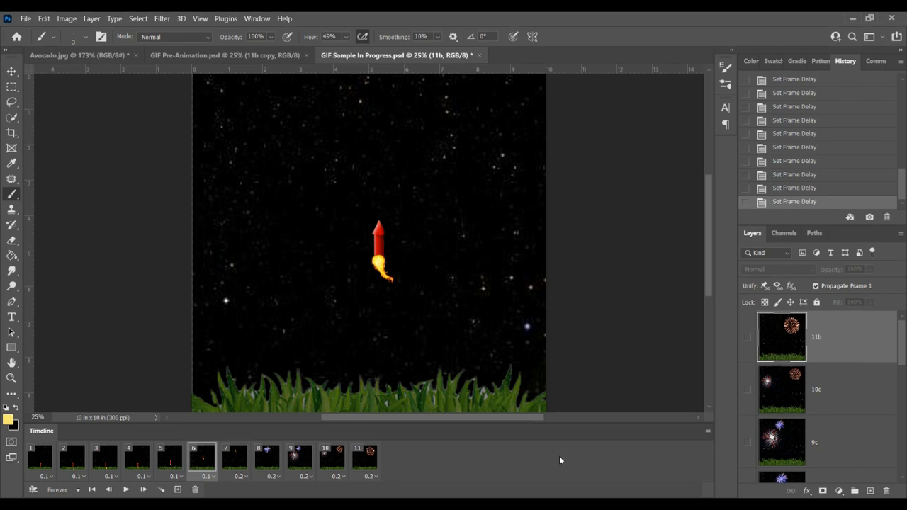
- Set the delay of frames 7, 8 and 9 to 0.5 seconds each
left_click_drag(903, 182, 904, 92)
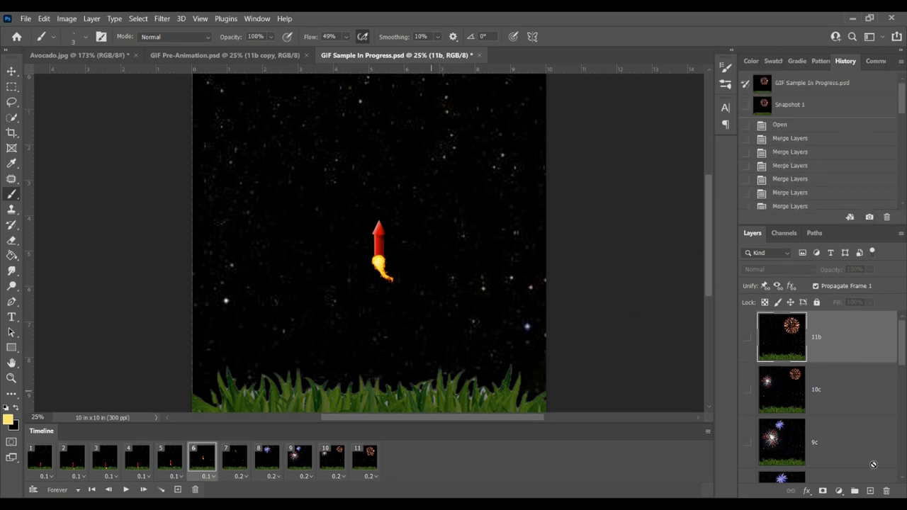
left_click(245, 483)
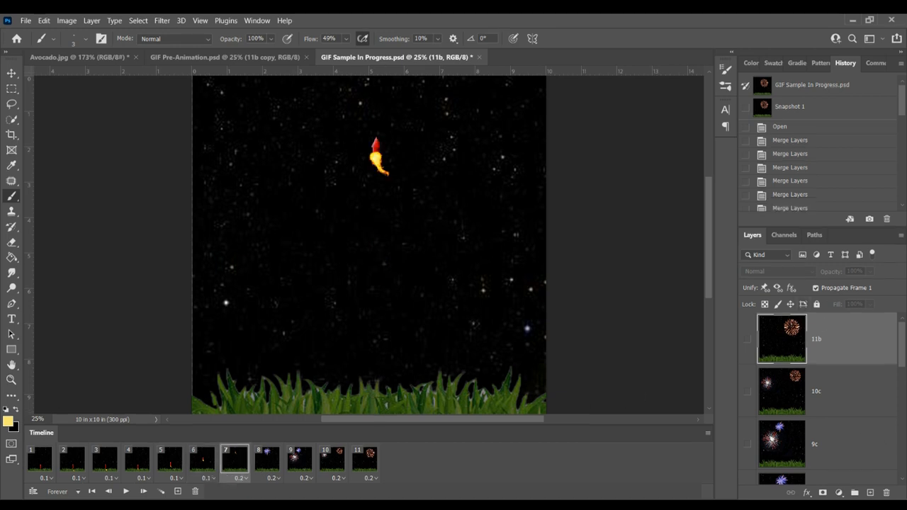
left_click(254, 396)
left_click(274, 480)
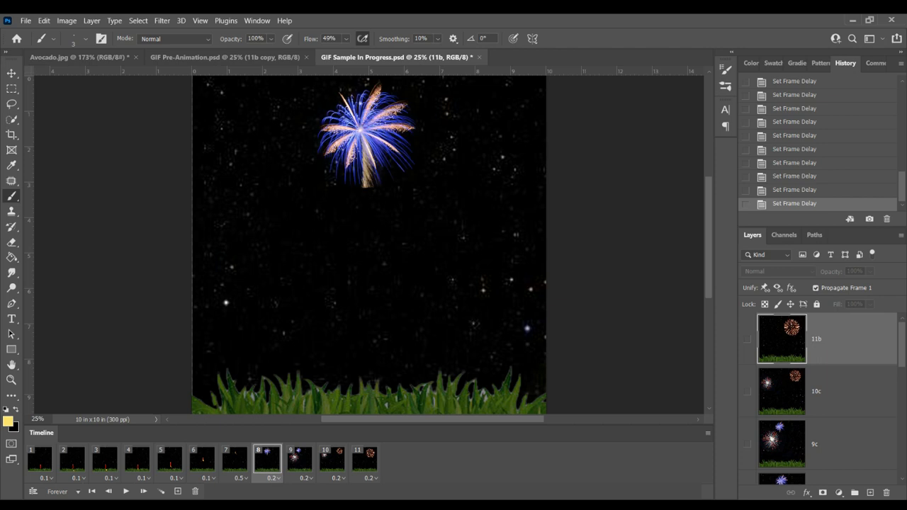
left_click(287, 396)
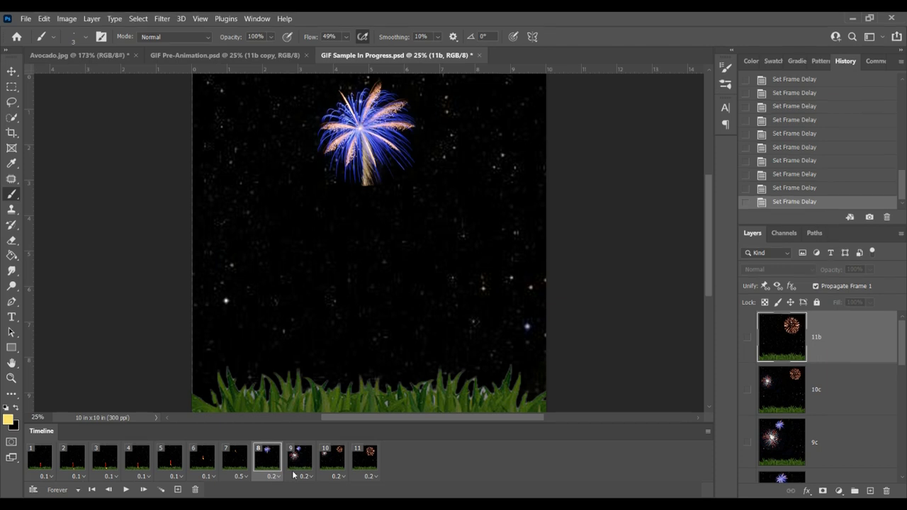
left_click(302, 481)
left_click(317, 395)
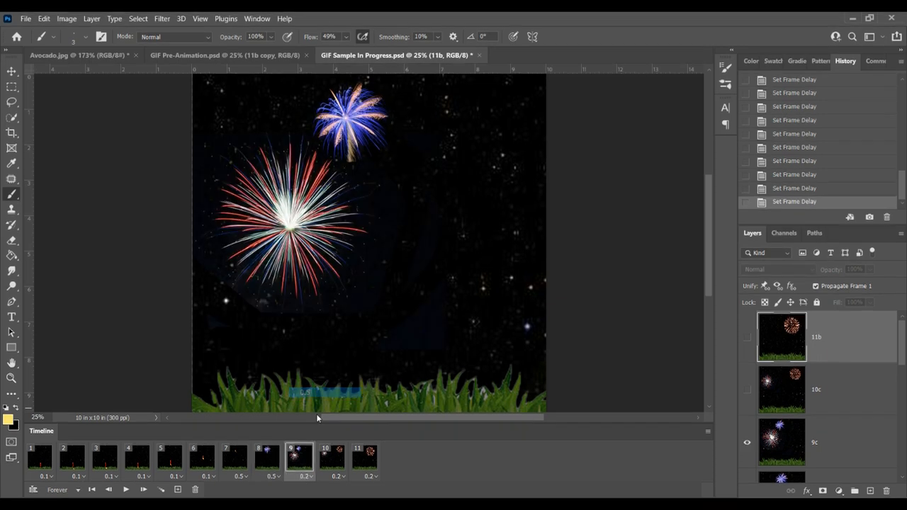
- Set the delay of frames 10 and 11 to 0.5 seconds each, and play the animation as a preview
left_click(333, 481)
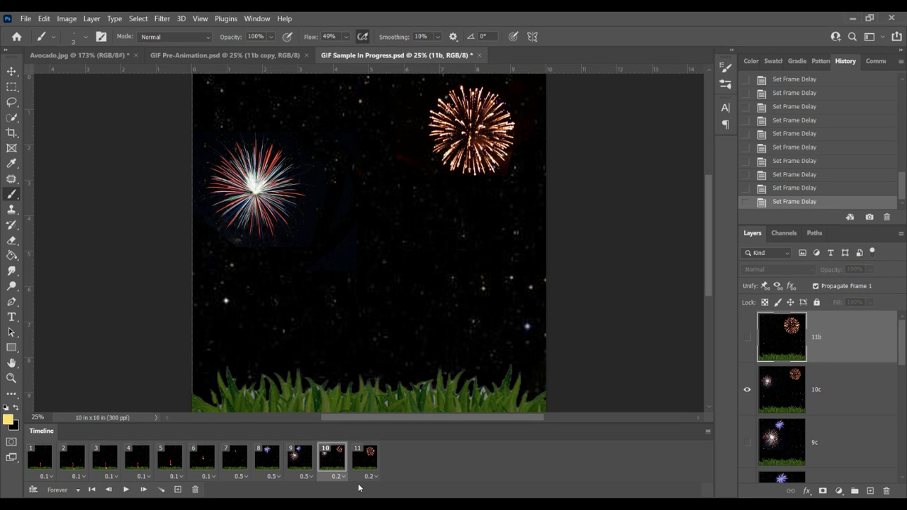
left_click(368, 478)
left_click(376, 391)
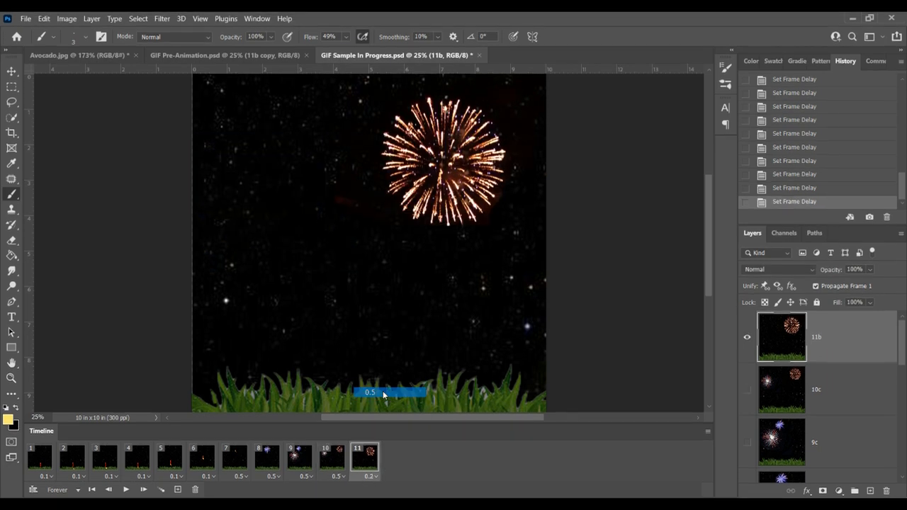
left_click(125, 491)
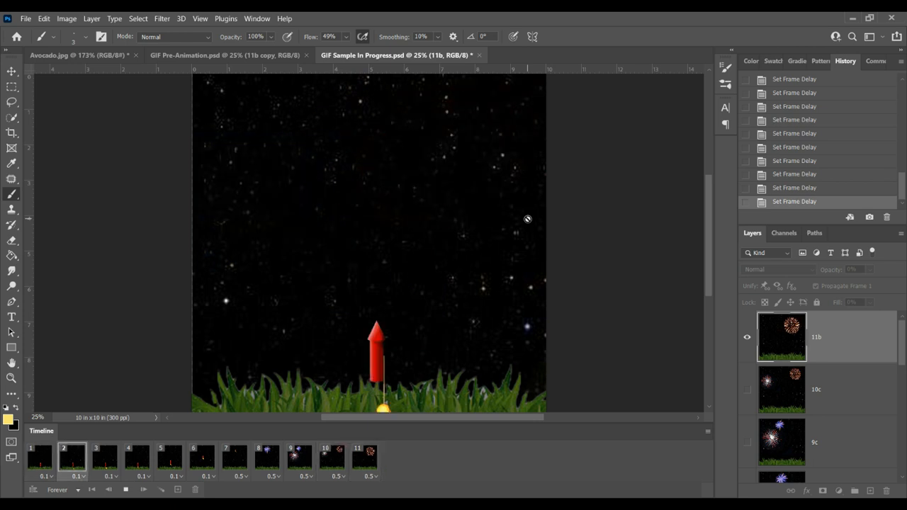
left_click(125, 490)
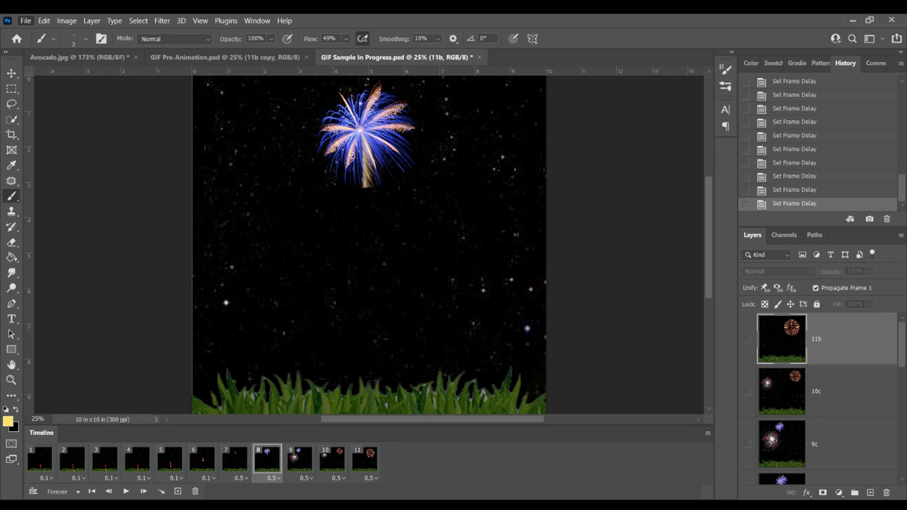
- Open the Save for Web (Legacy) export for the finished animation
mouse_move(78, 195)
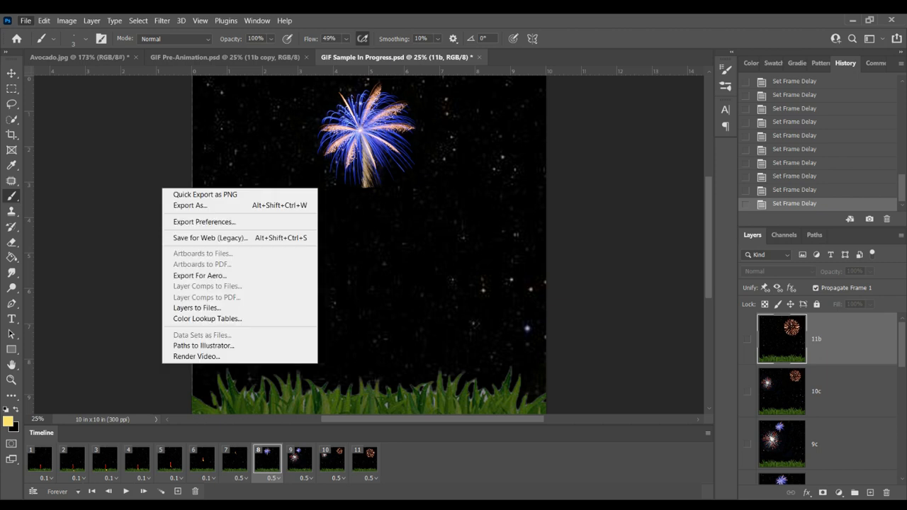
left_click(211, 239)
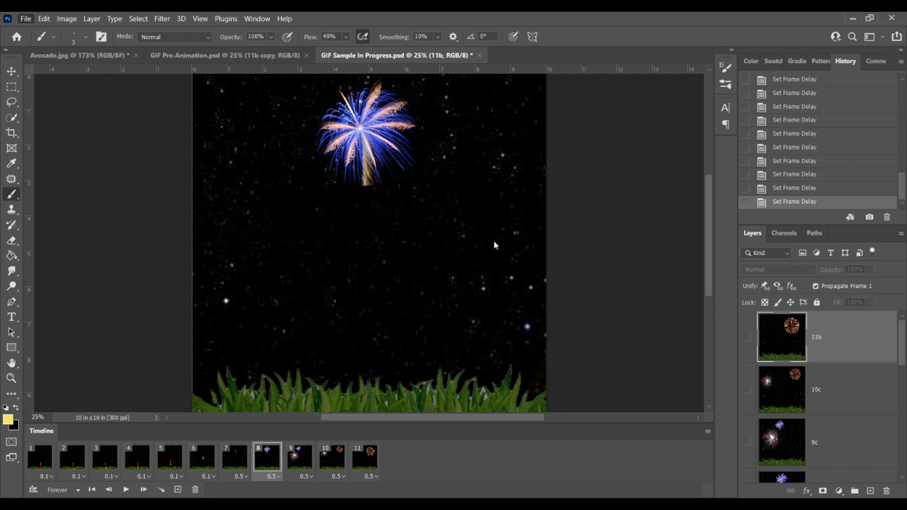